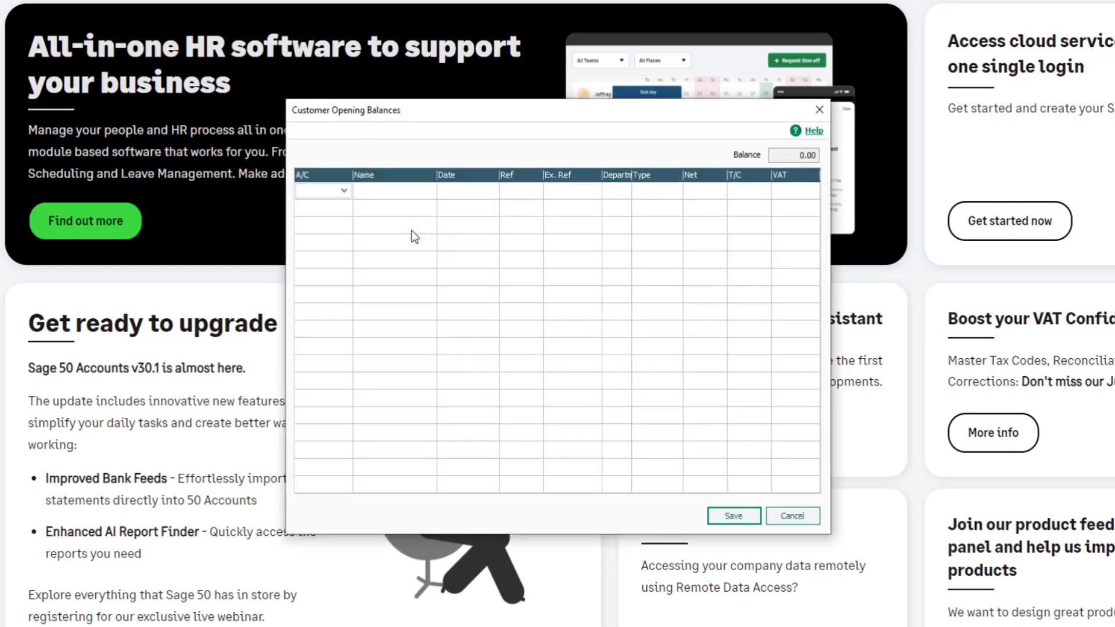
# Start an opening balance line for A1 Design Solutions with reference 87 and extra reference 123
pyautogui.click(344, 191)
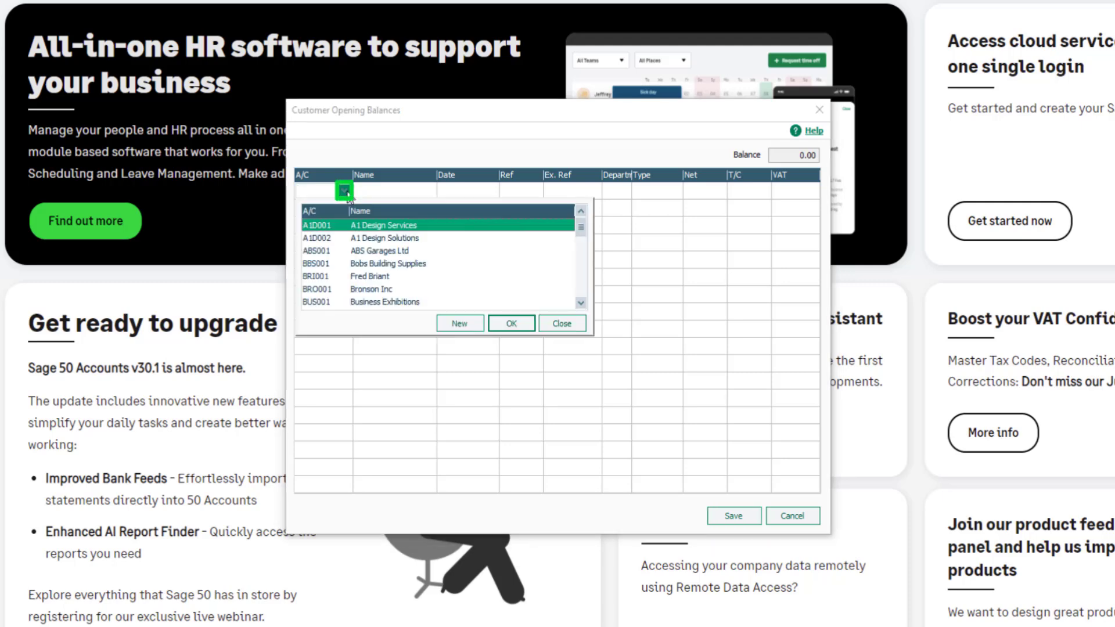
pyautogui.click(350, 238)
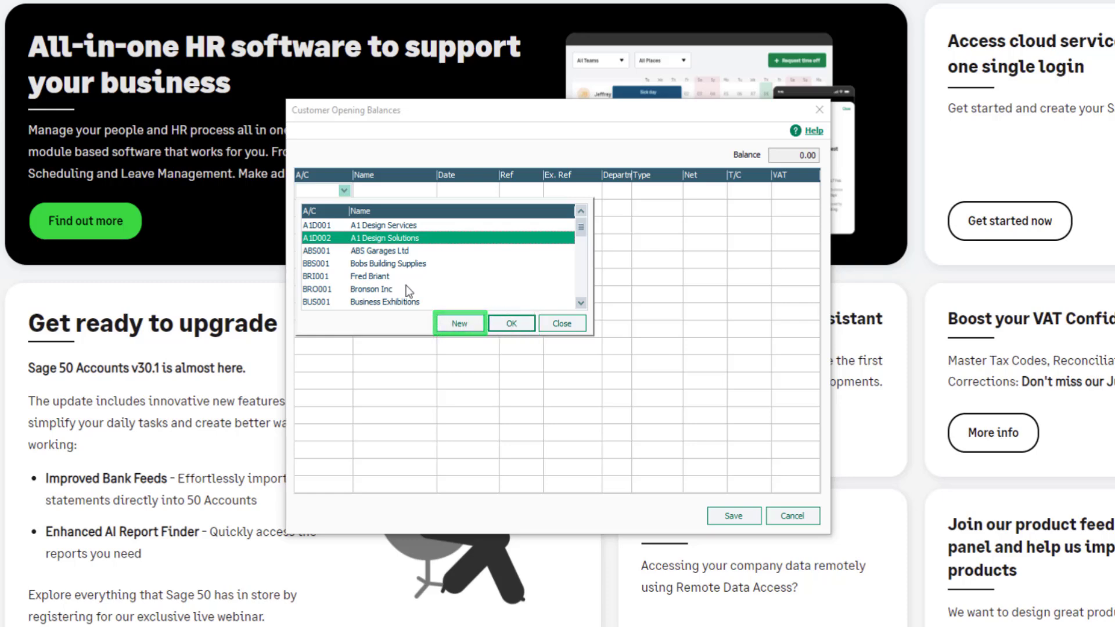
pyautogui.click(509, 327)
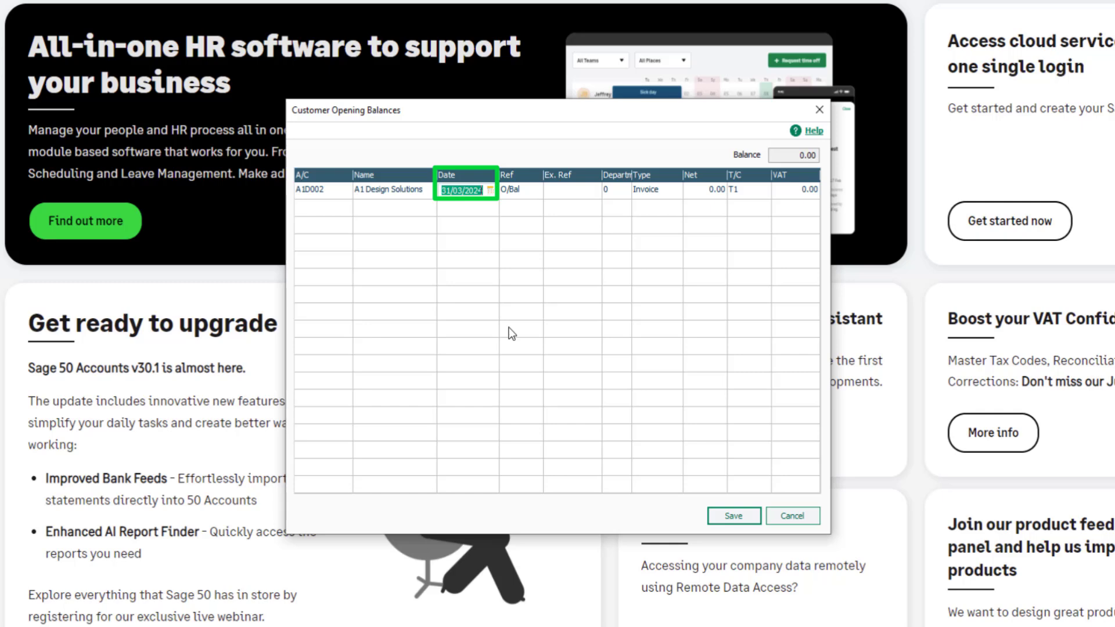
pyautogui.click(533, 195)
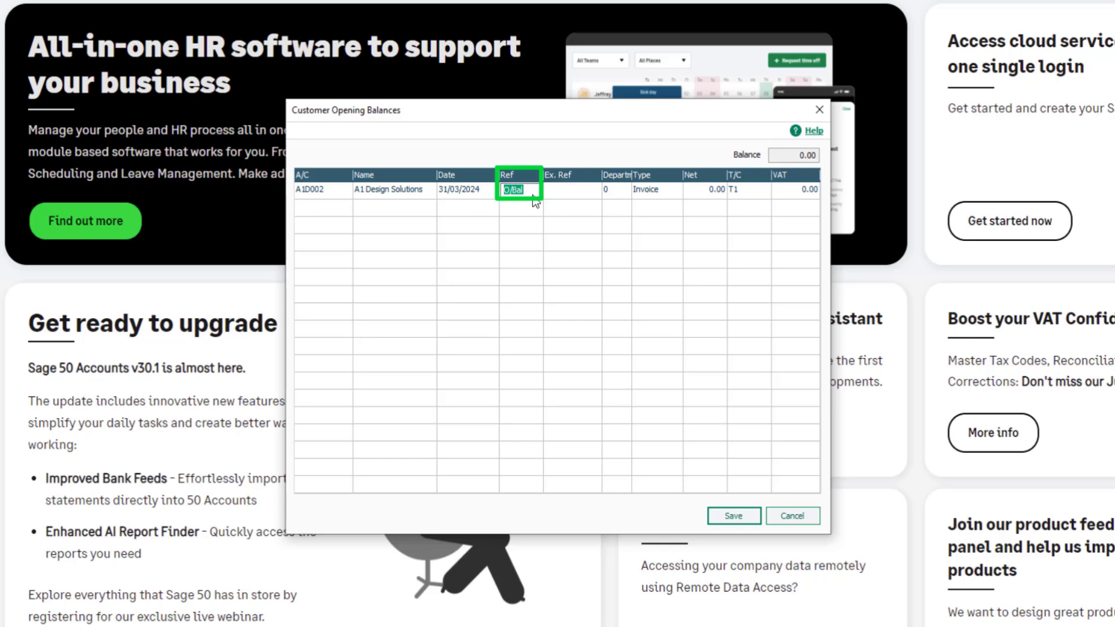
pyautogui.write('87')
pyautogui.click(584, 197)
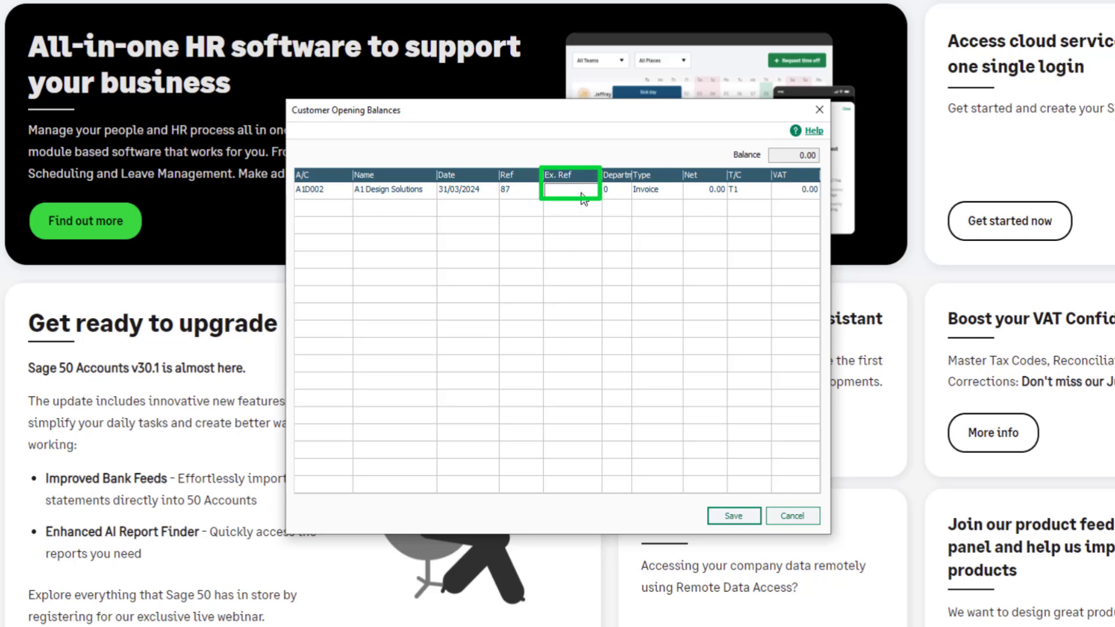
pyautogui.write('123')
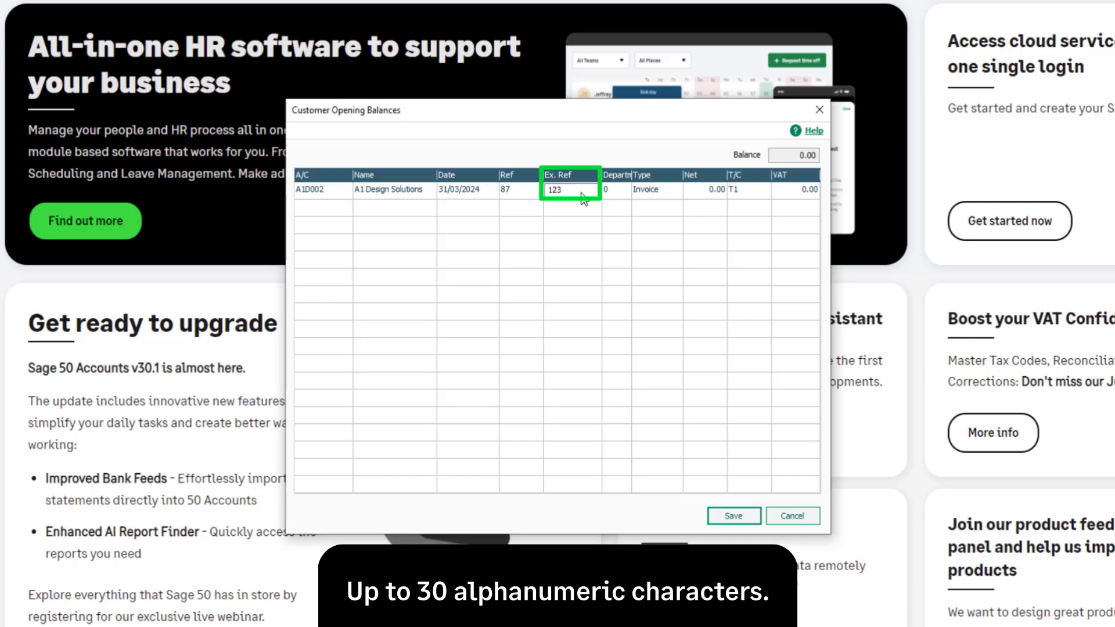
# Keep department 0 and the Invoice type for the A1 Design Solutions line, and enter a net amount of 41.66
pyautogui.click(626, 194)
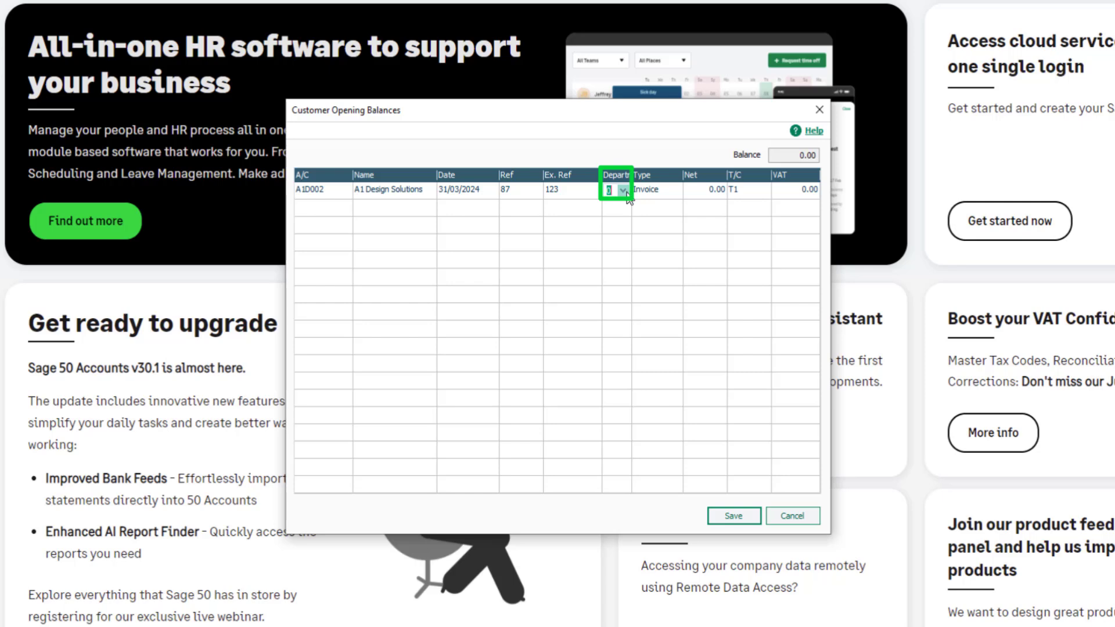
pyautogui.click(624, 190)
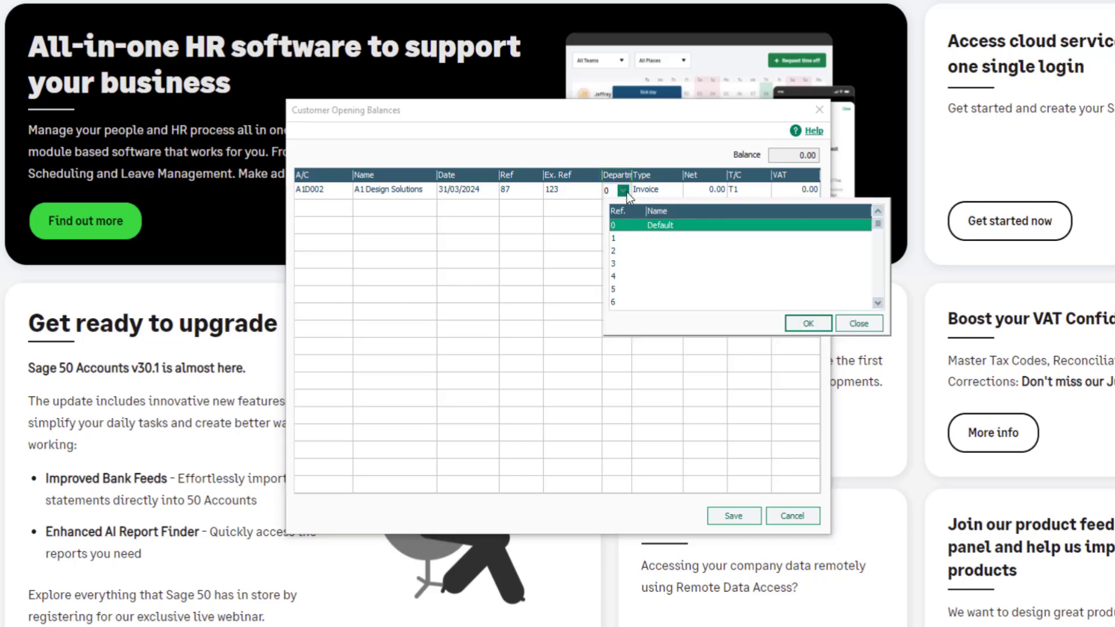
pyautogui.click(626, 192)
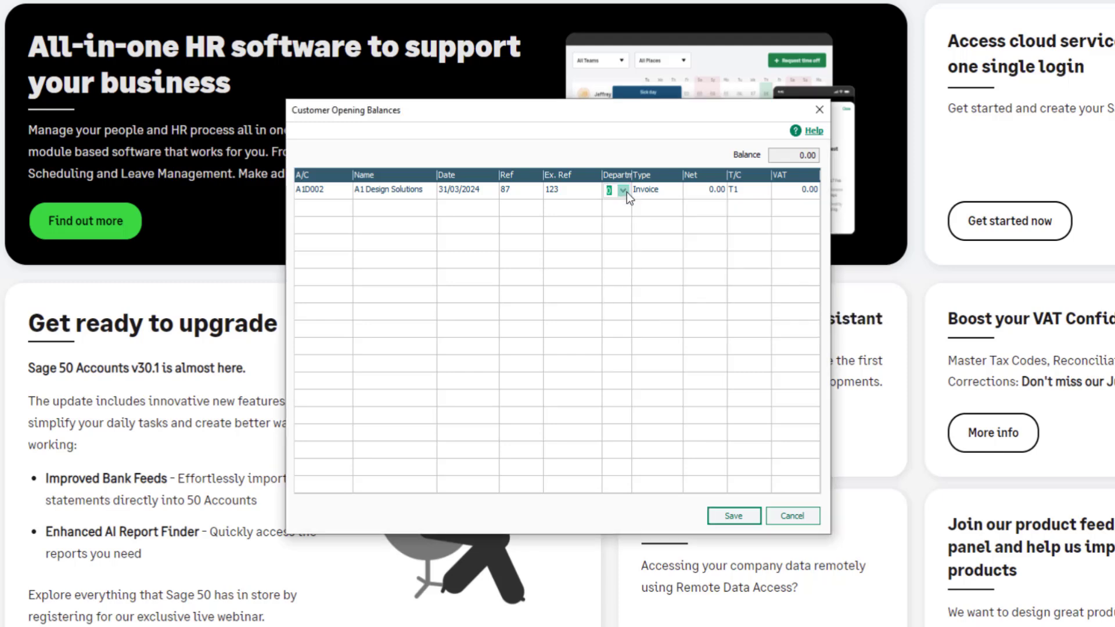
pyautogui.click(678, 193)
pyautogui.click(677, 193)
pyautogui.click(711, 190)
pyautogui.write('41.66')
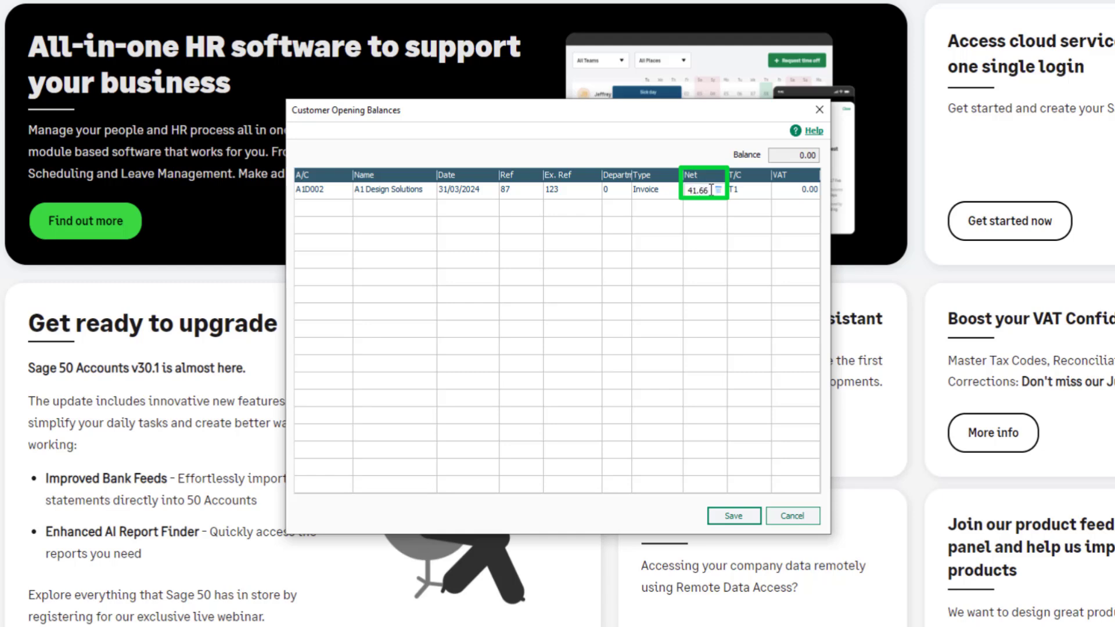
# Assign tax code T1 to the A1 Design Solutions line and set its VAT to 8.34
pyautogui.click(734, 190)
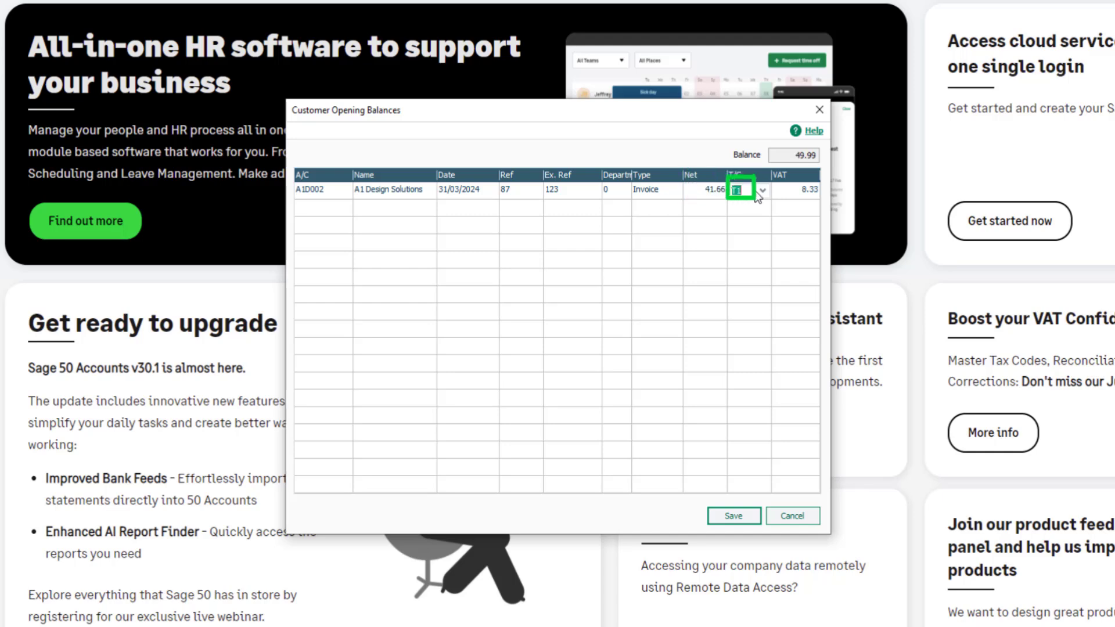
pyautogui.click(763, 191)
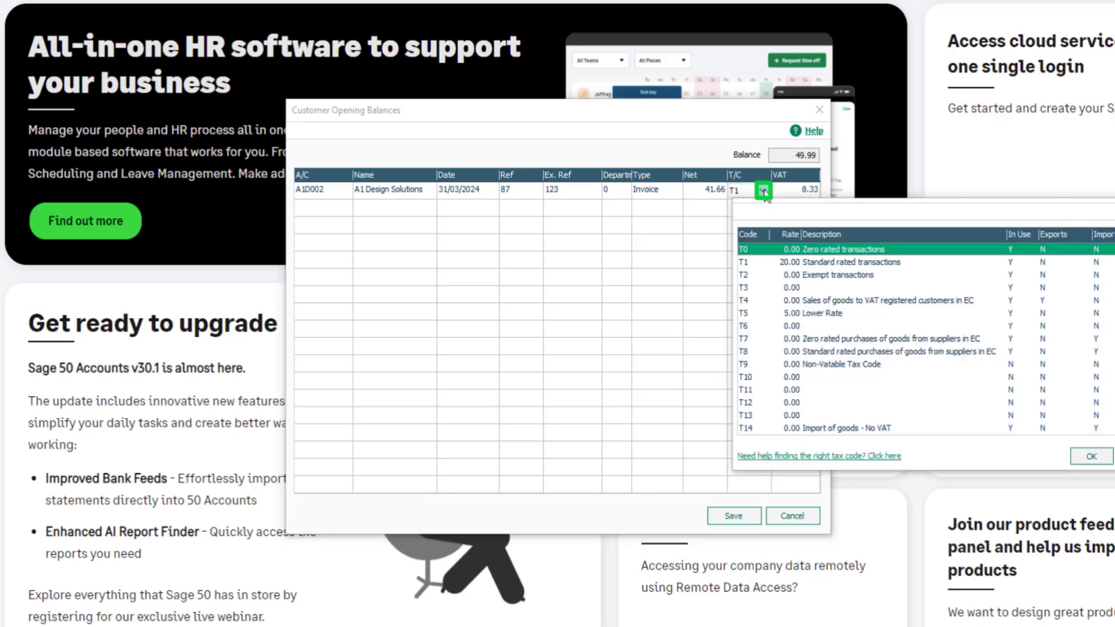
pyautogui.click(743, 262)
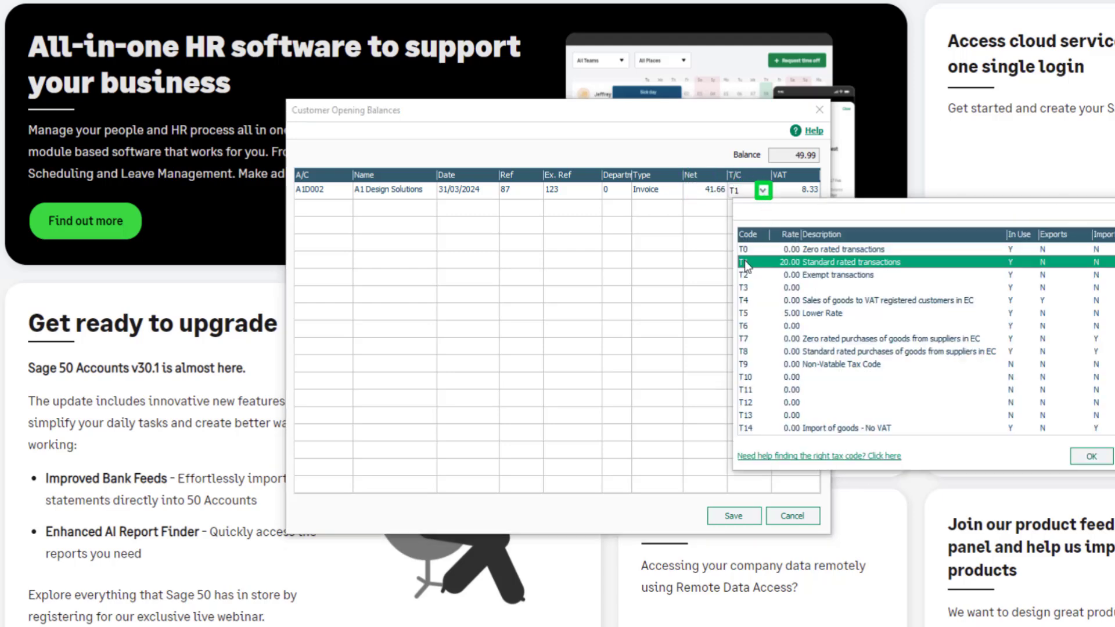
pyautogui.click(1083, 456)
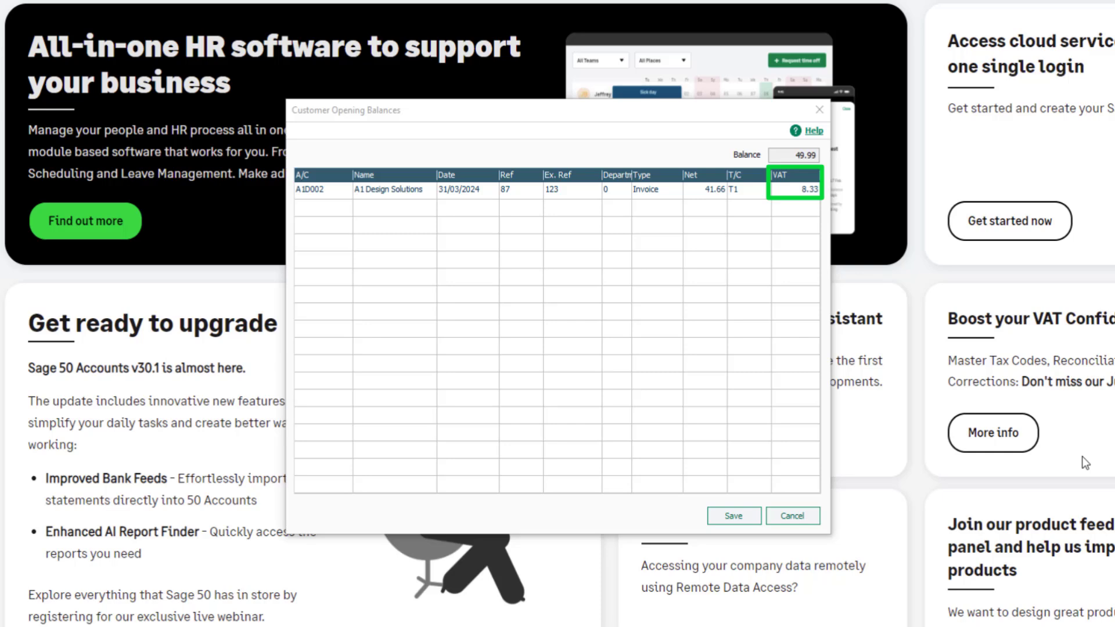
pyautogui.click(793, 195)
pyautogui.write('8.34')
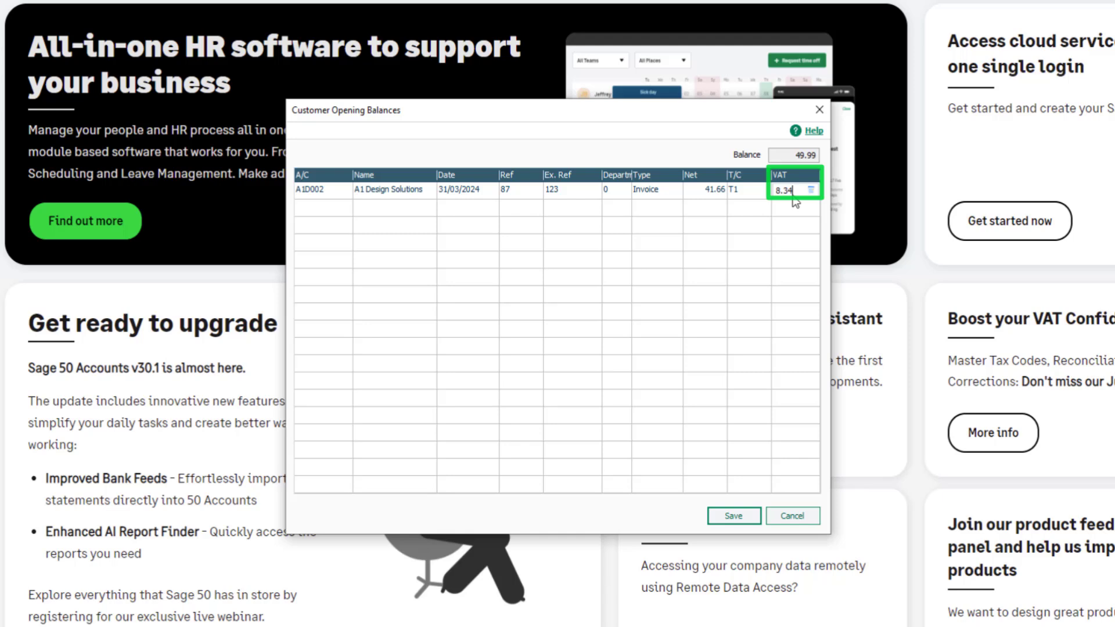
pyautogui.press('Tab')
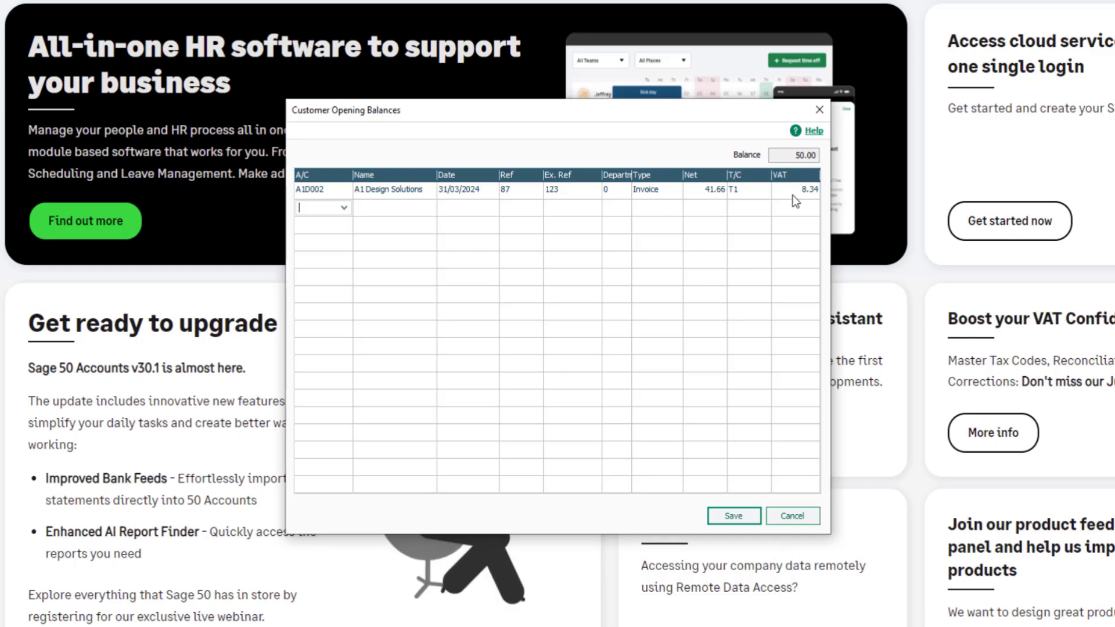
# Add an opening balance line for ABS Garages Ltd dated 05/01/2024, accepting the date outside the financial year
pyautogui.click(344, 207)
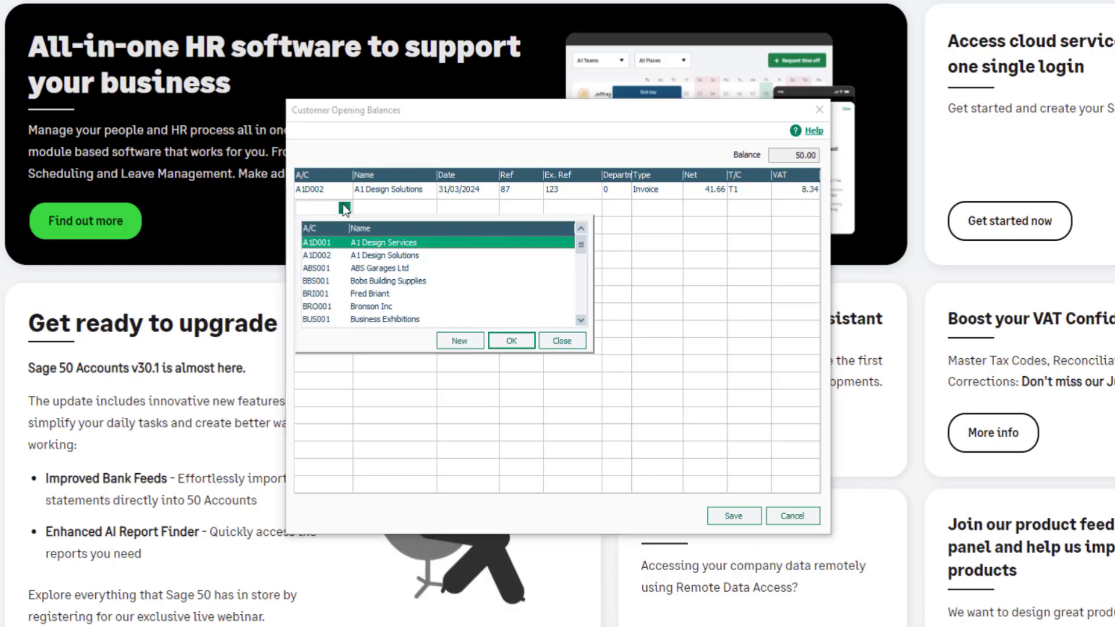
pyautogui.click(330, 269)
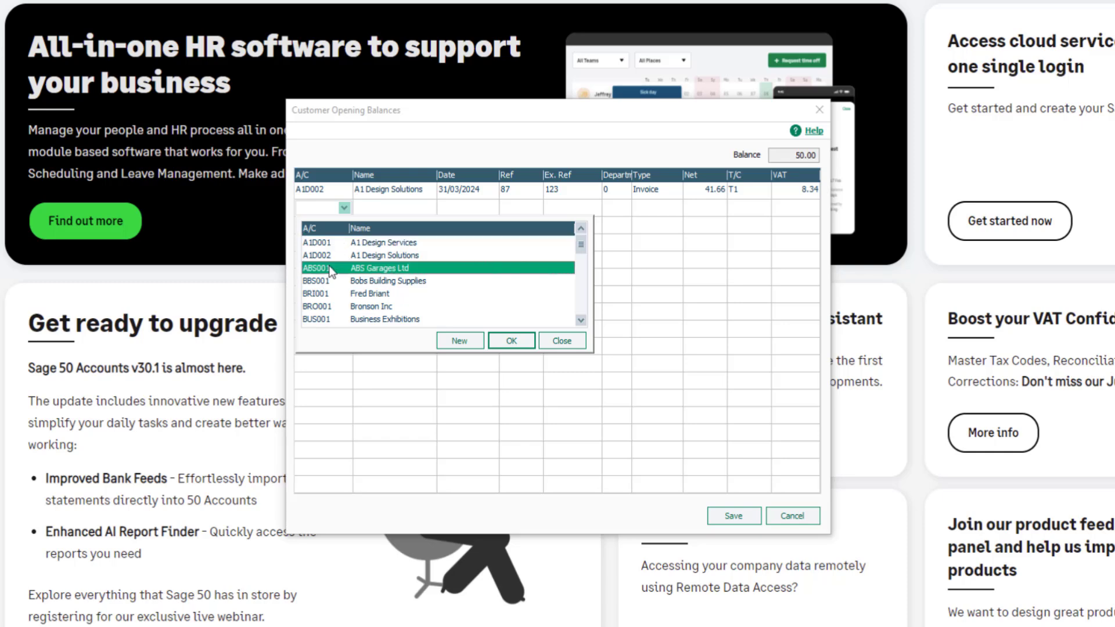
pyautogui.click(511, 341)
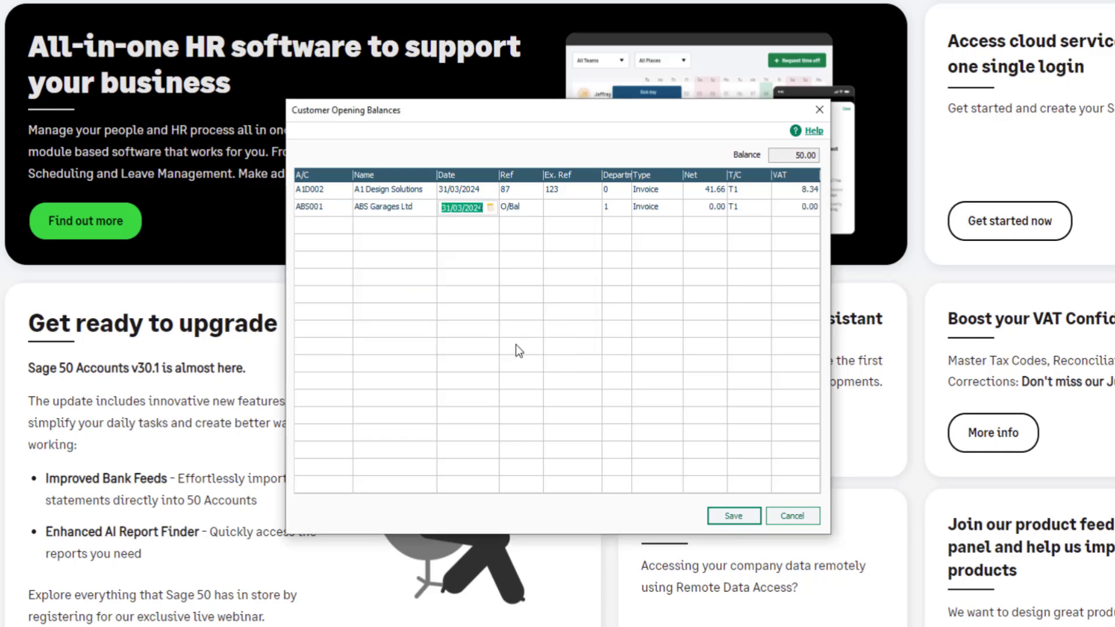
pyautogui.write('05/01/2024')
pyautogui.press('Tab')
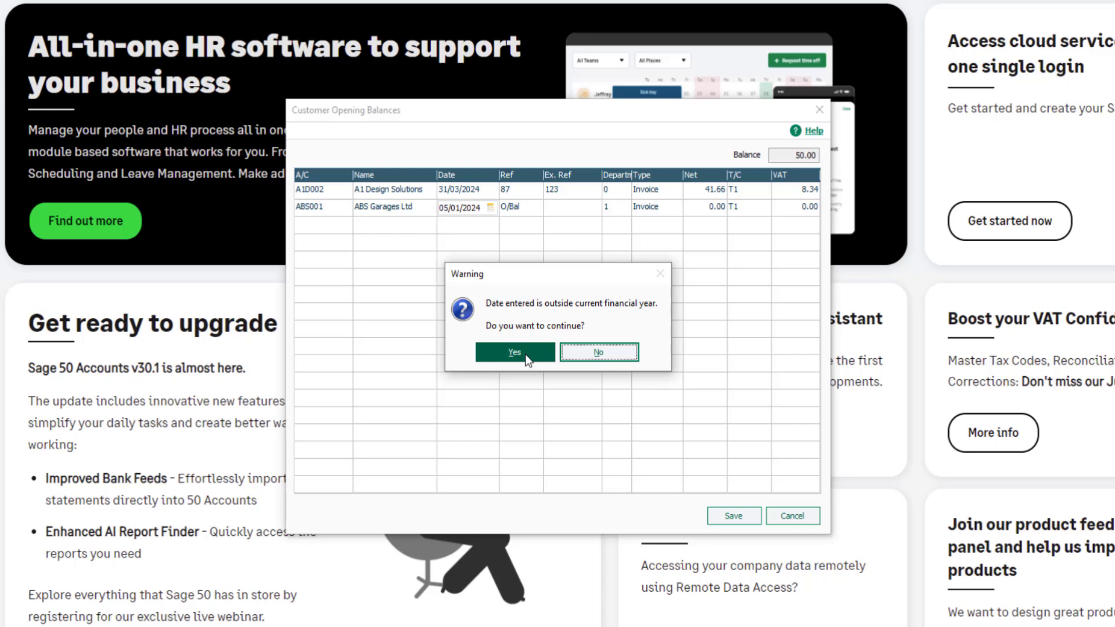
pyautogui.click(515, 353)
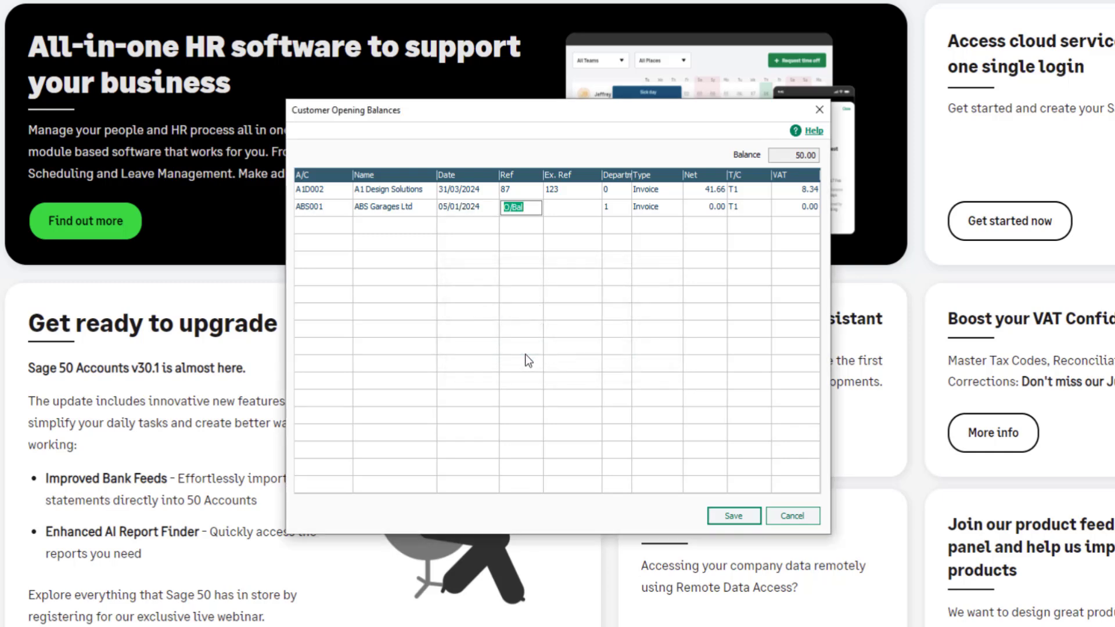
# Enter reference 95 for the ABS Garages Ltd line, leave the extra reference blank and choose department 0
pyautogui.write('95')
pyautogui.click(581, 204)
pyautogui.click(622, 207)
pyautogui.click(622, 207)
pyautogui.click(633, 242)
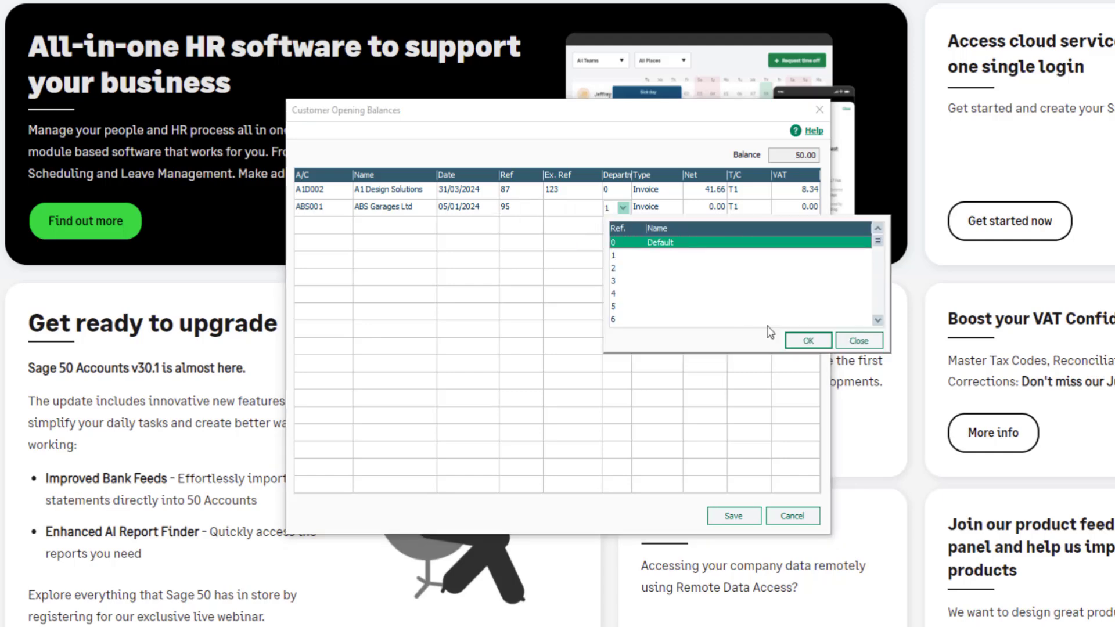
pyautogui.click(798, 342)
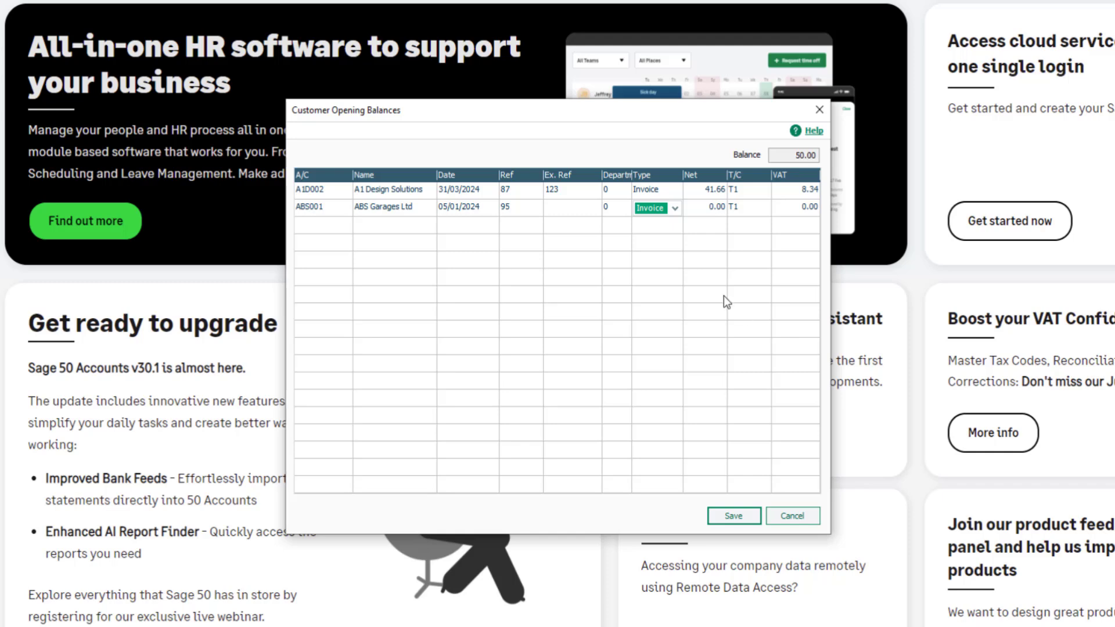
# Keep the Invoice type for the ABS Garages Ltd line and enter a net amount of 1000 with tax code T1
pyautogui.click(674, 210)
pyautogui.click(695, 208)
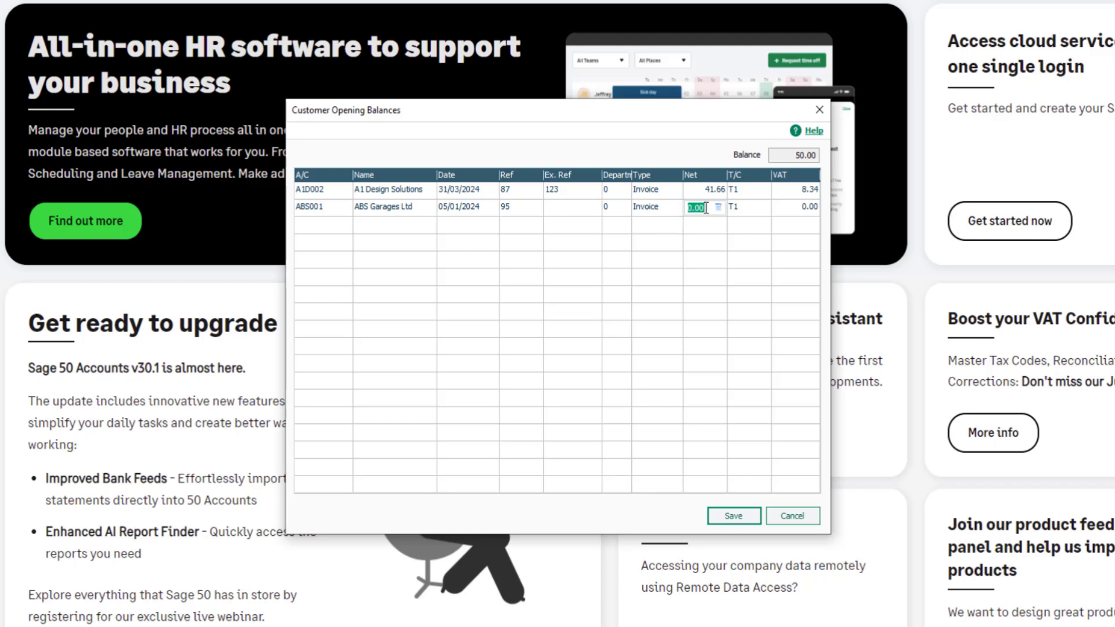
pyautogui.write('1000')
pyautogui.click(756, 208)
pyautogui.click(760, 206)
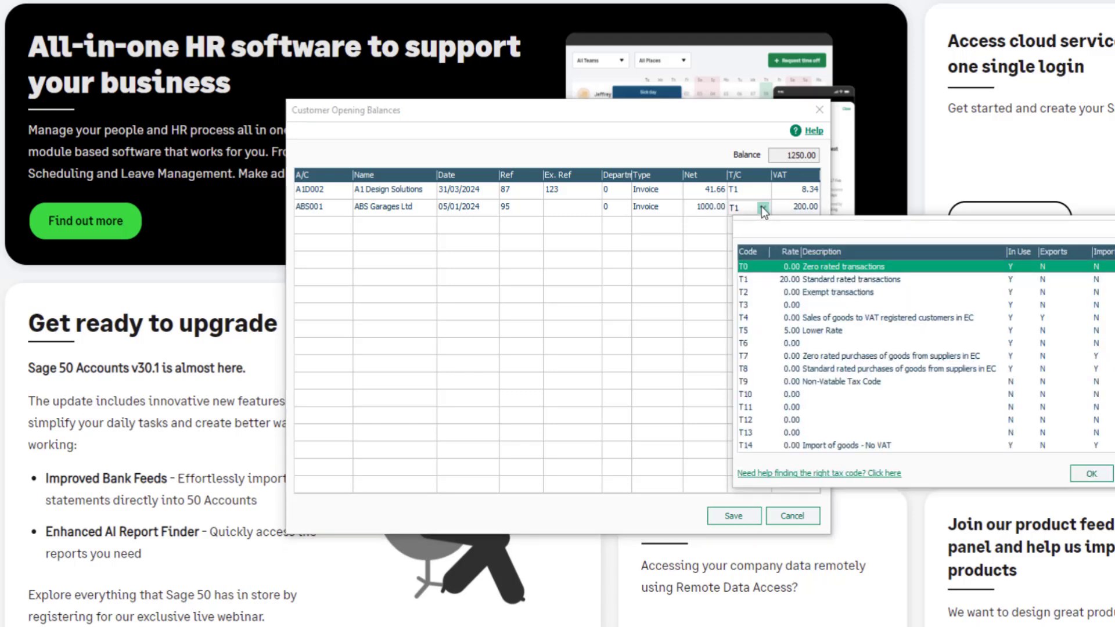
pyautogui.click(798, 281)
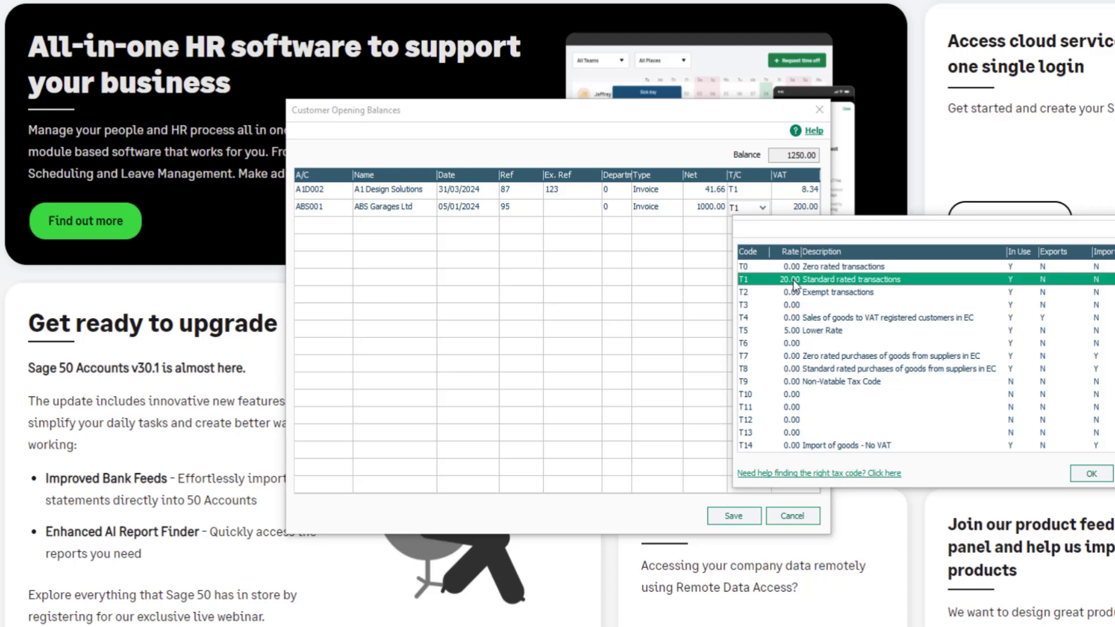
pyautogui.click(1091, 474)
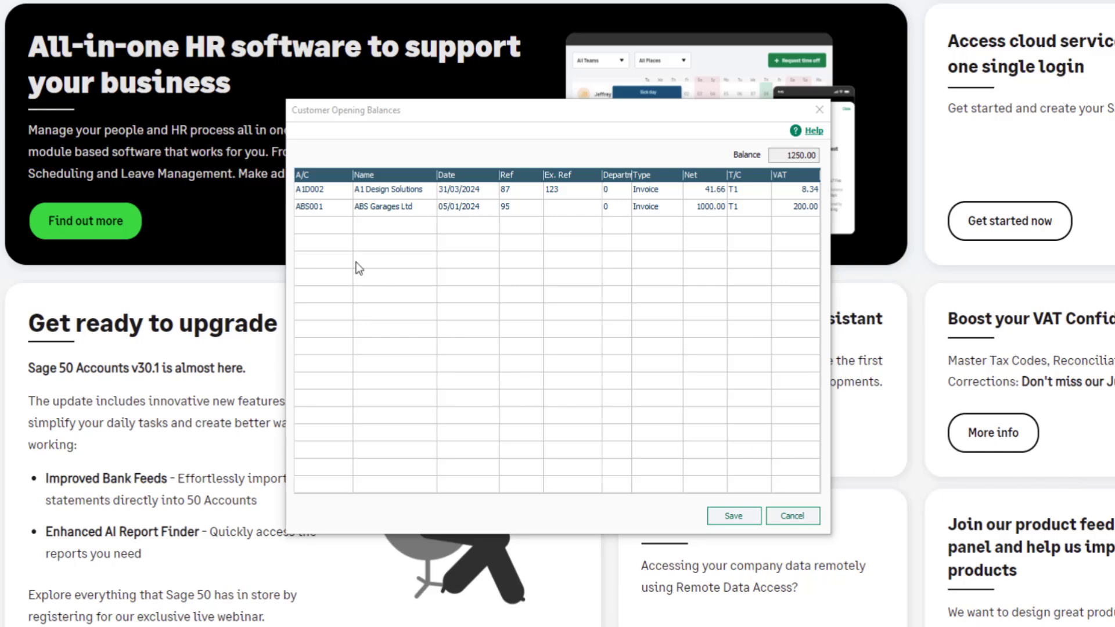
# Add a second line for ABS Garages Ltd dated 01/02/2024, accepting the date outside the financial year
pyautogui.click(345, 225)
pyautogui.click(345, 225)
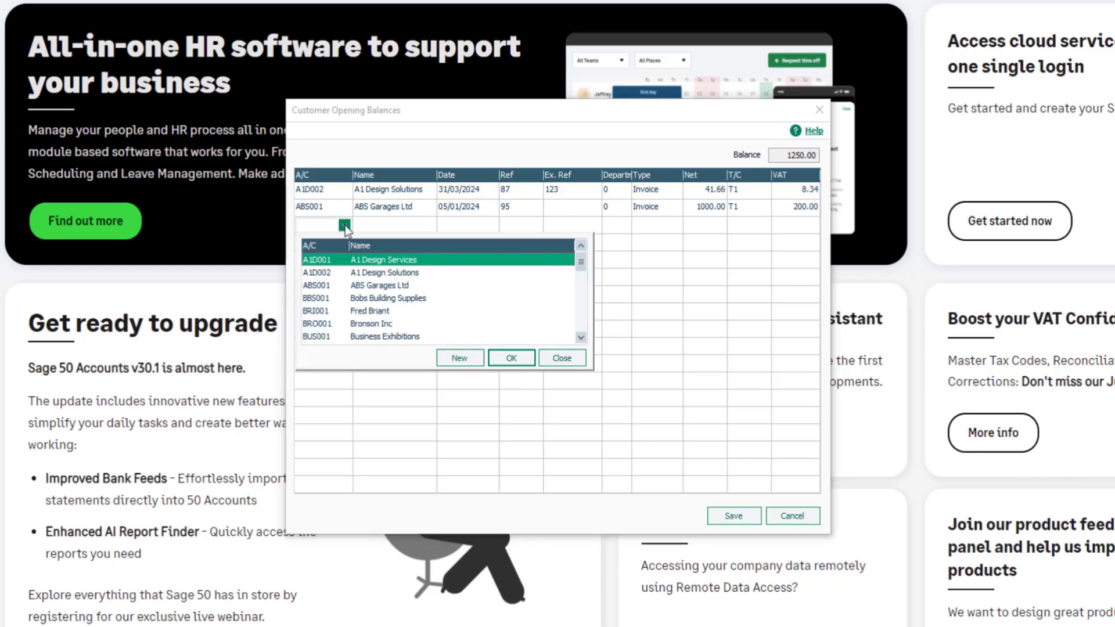
pyautogui.click(352, 286)
pyautogui.click(508, 360)
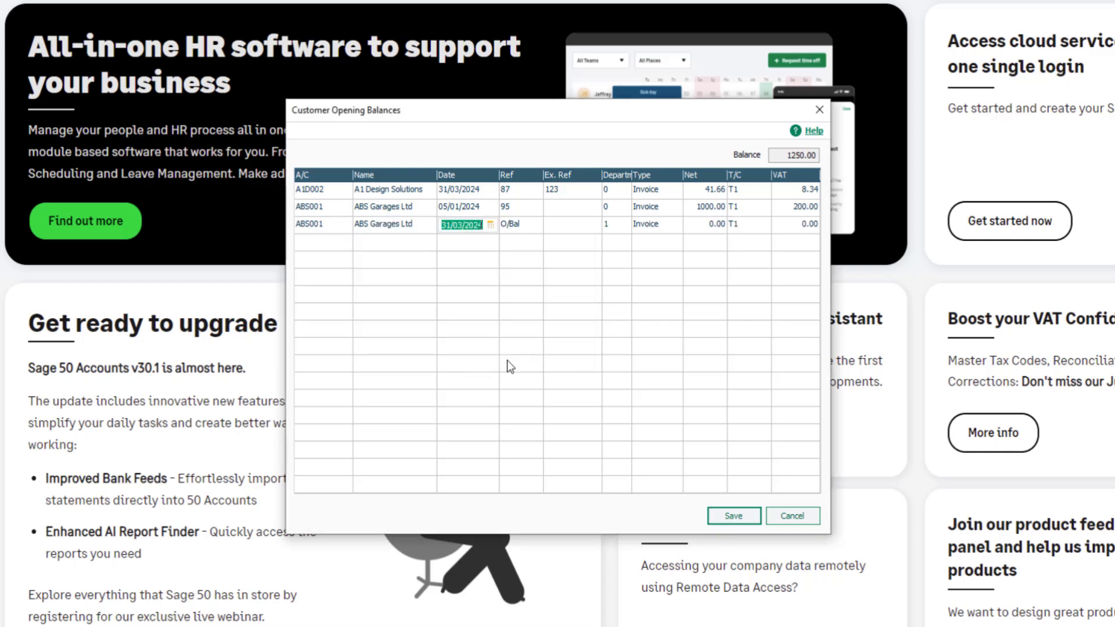
pyautogui.write('01/02/20')
pyautogui.click(522, 228)
pyautogui.click(517, 349)
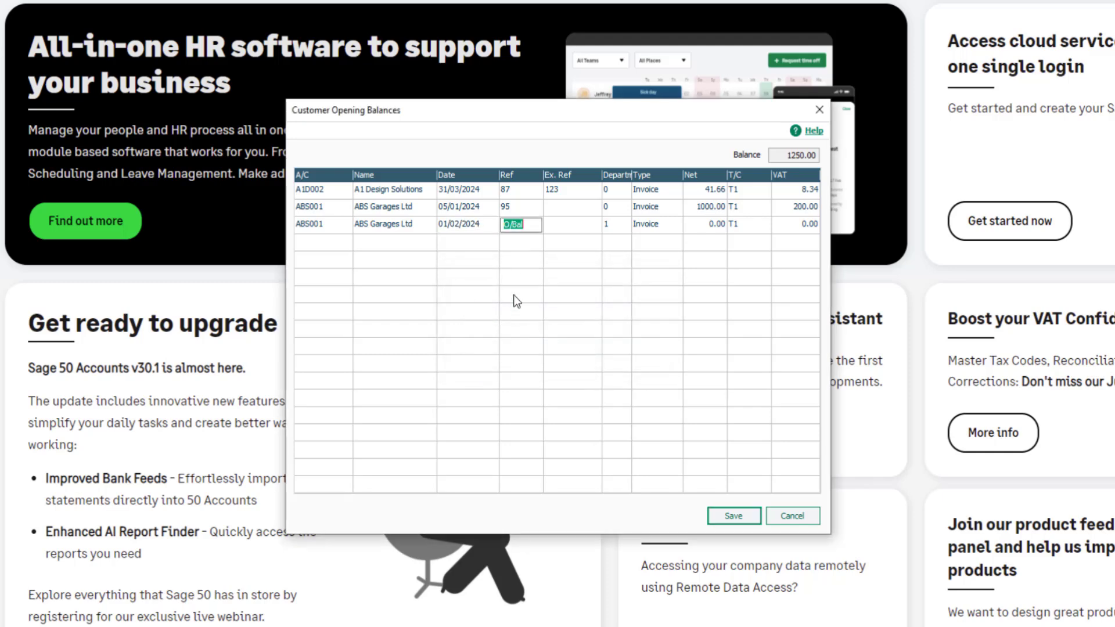
# Enter reference CN45 for the second ABS Garages Ltd line, leave the extra reference blank and choose department 0
pyautogui.write('CN45')
pyautogui.press('Tab')
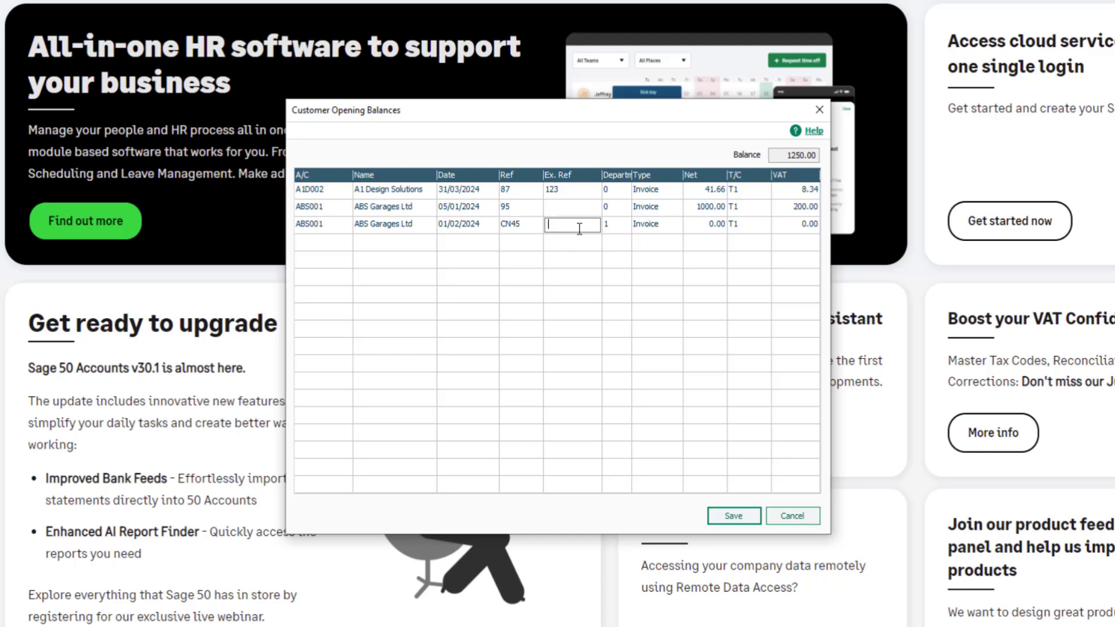
pyautogui.click(622, 225)
pyautogui.click(626, 224)
pyautogui.click(637, 261)
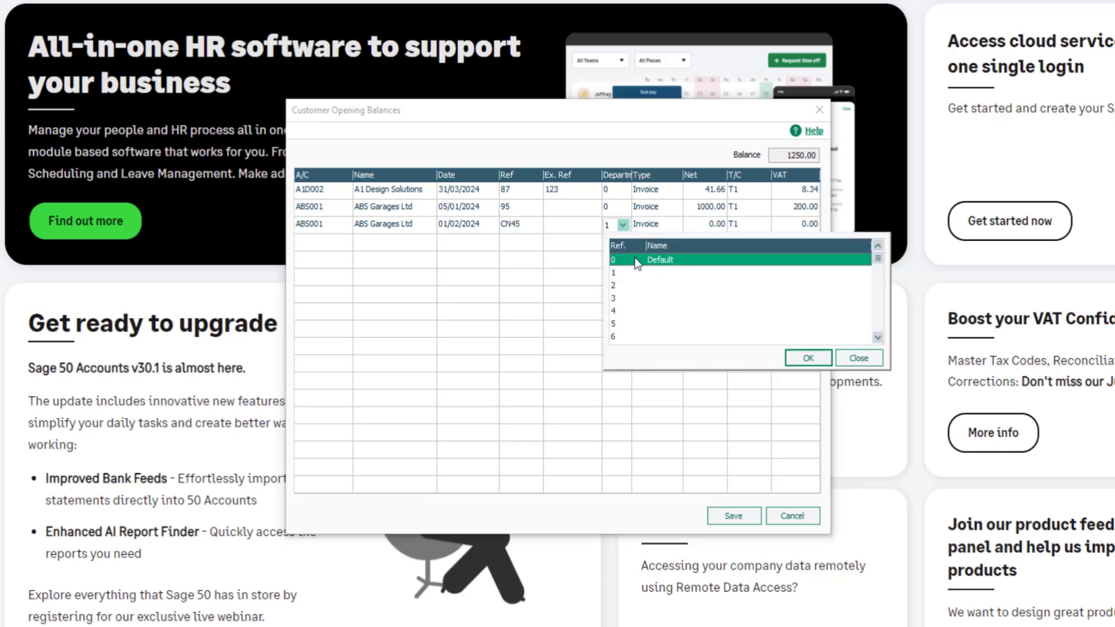
pyautogui.click(807, 358)
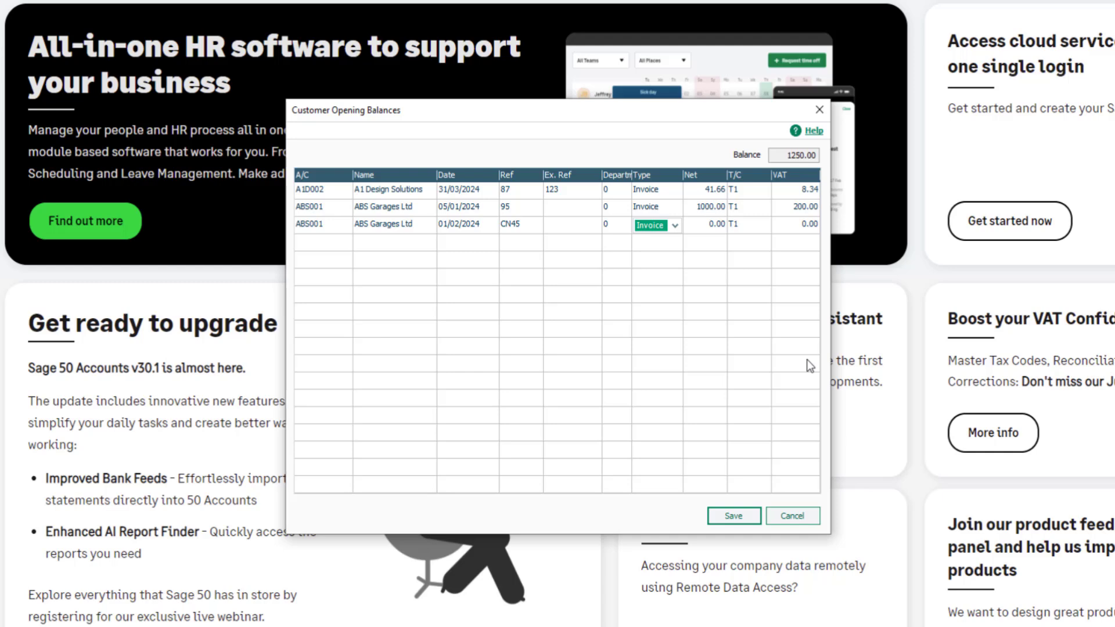
# Make the CN45 line a Credit of 83.33 net with tax code T1, and save the customer opening balances
pyautogui.click(675, 224)
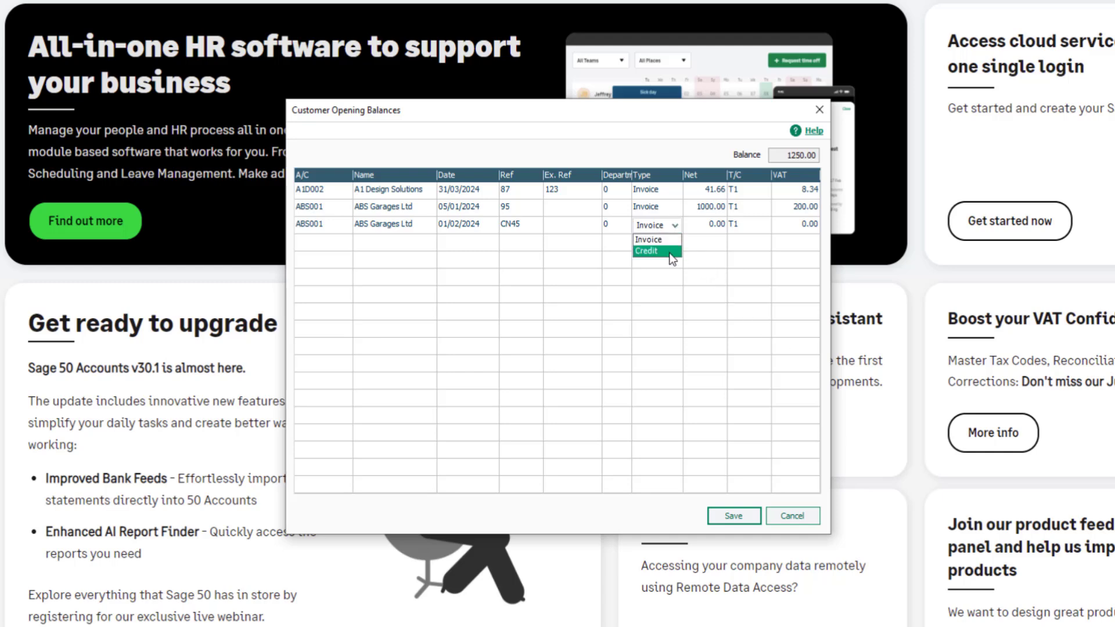
pyautogui.click(672, 254)
pyautogui.click(715, 228)
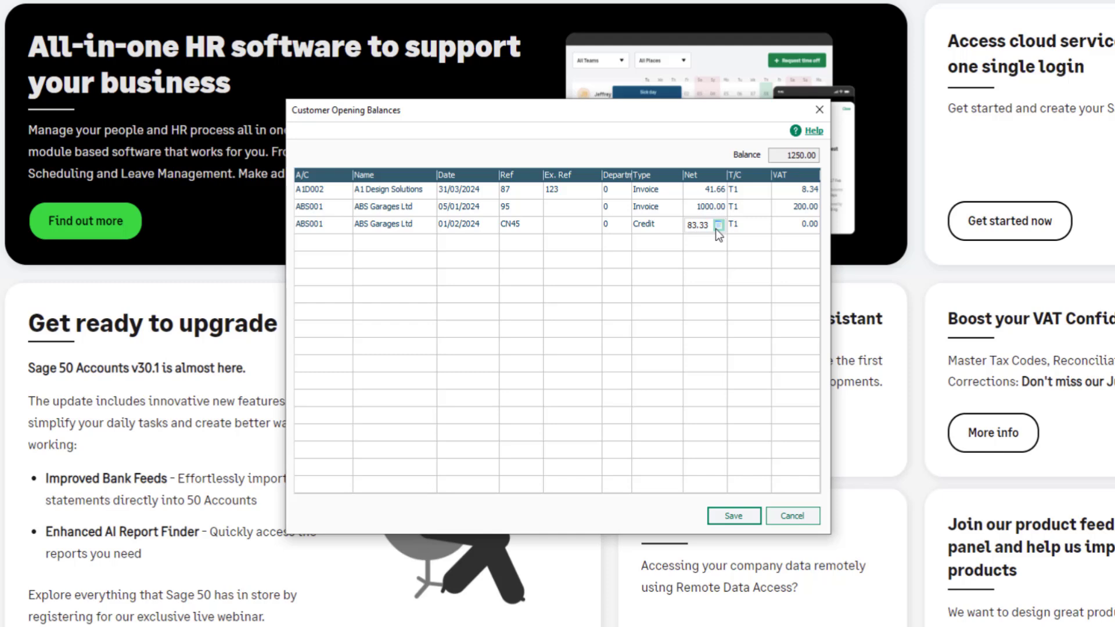
pyautogui.write('83.33')
pyautogui.press('Tab')
pyautogui.click(763, 226)
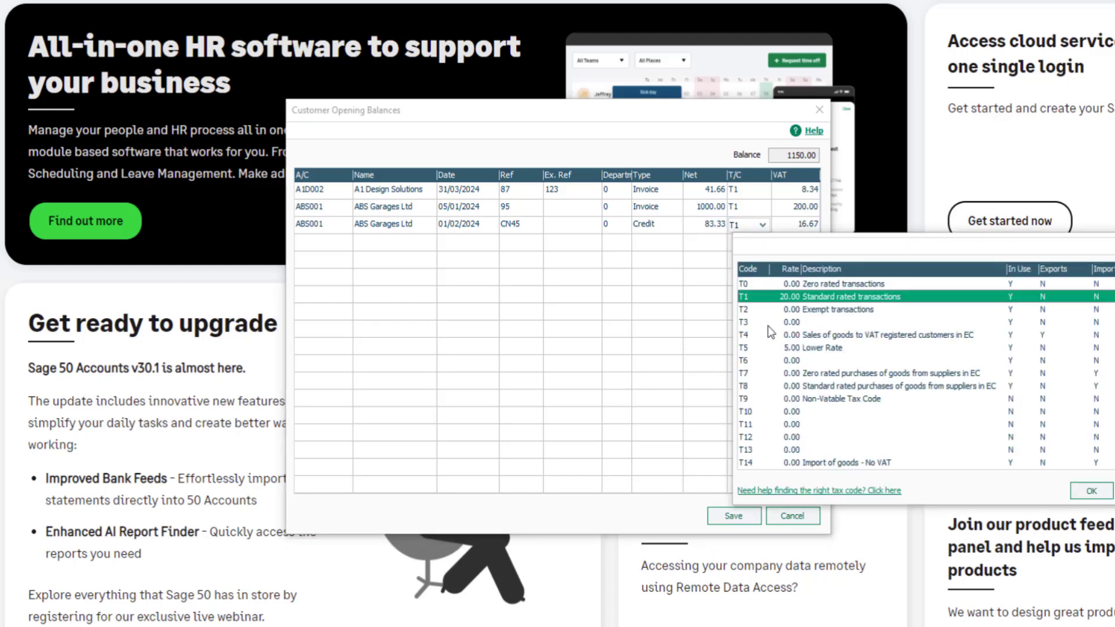
pyautogui.click(1091, 491)
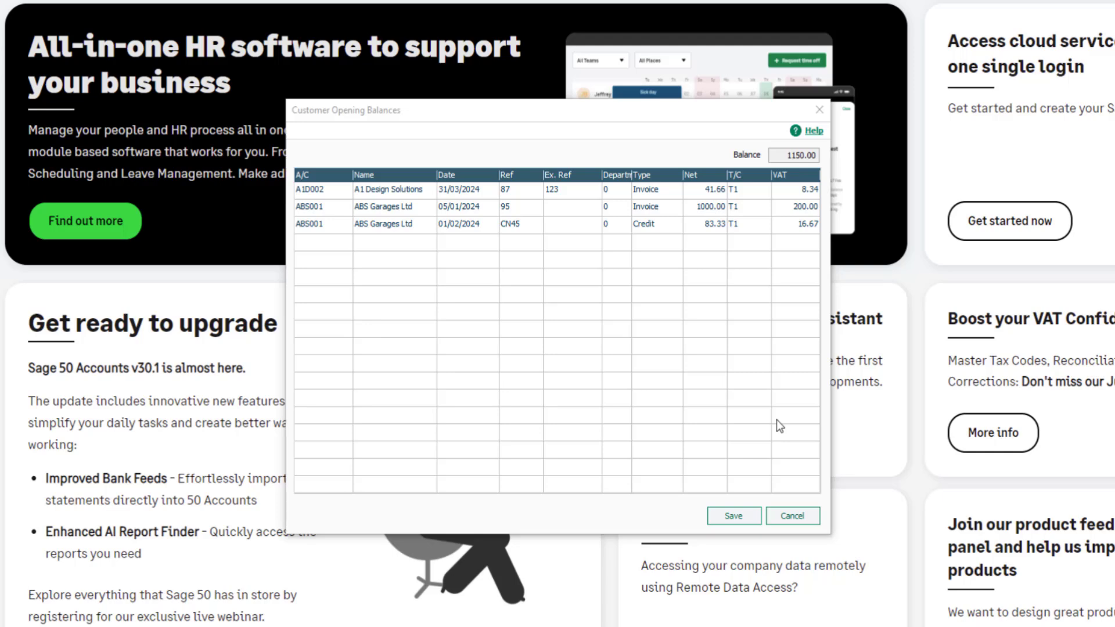
pyautogui.click(733, 516)
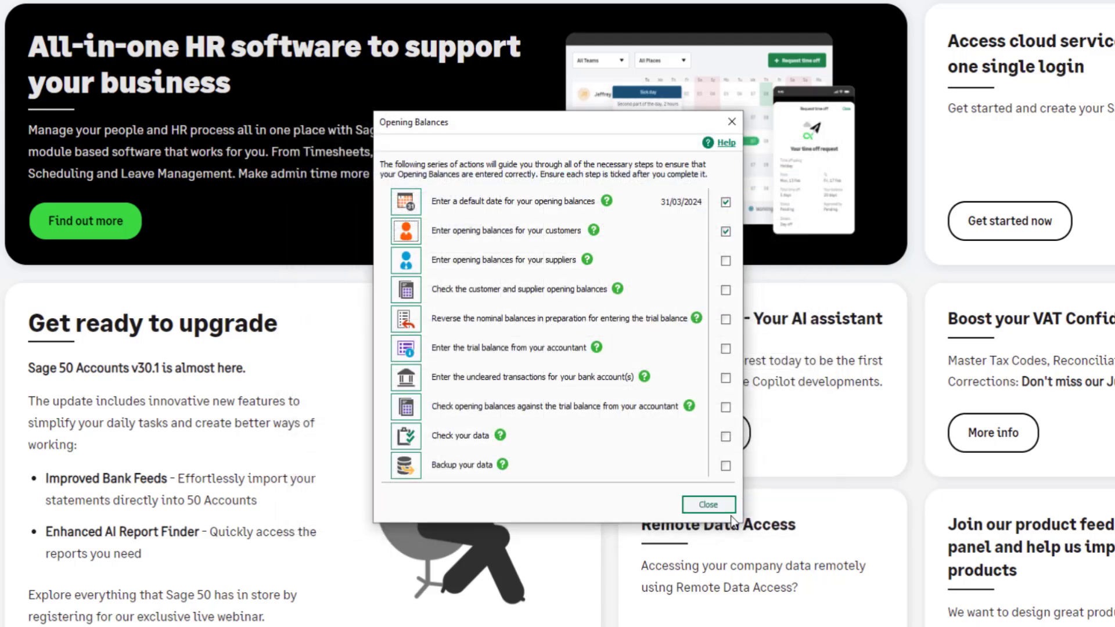